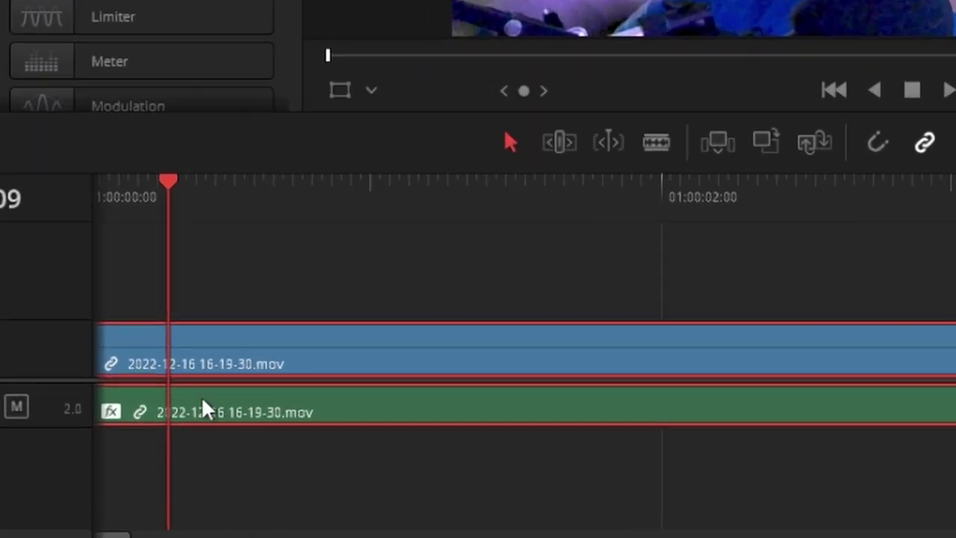
- In the clip's Clip Attributes Audio settings, choose Stereo and route the Right channel to Embedded Channel 1
{"action": "right_click", "coordinate": [201, 396]}
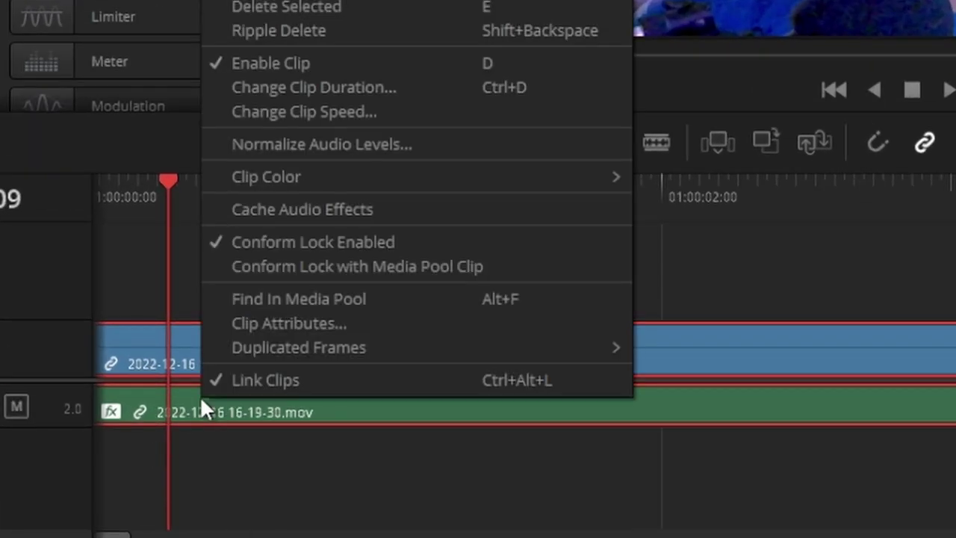
{"action": "left_click", "coordinate": [306, 324]}
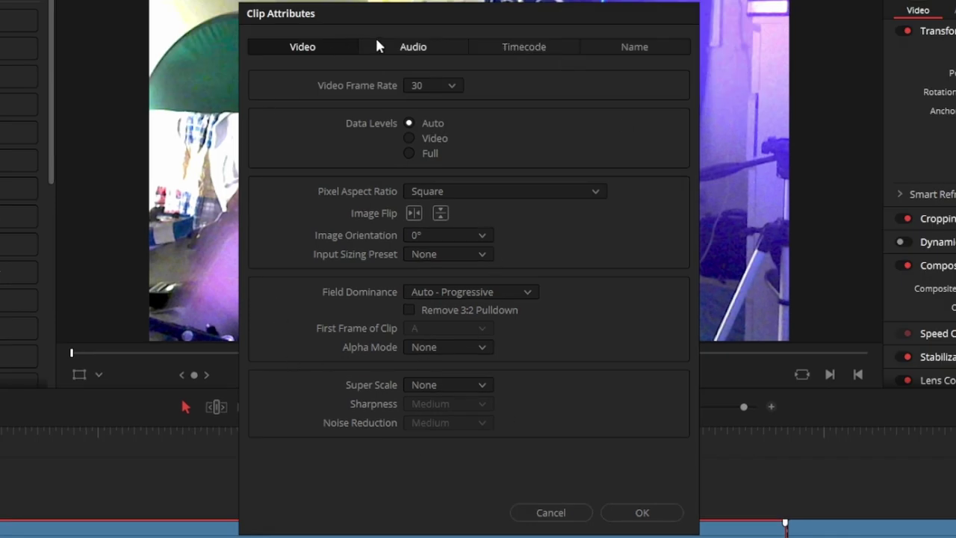
{"action": "left_click", "coordinate": [409, 49]}
{"action": "left_click", "coordinate": [298, 141]}
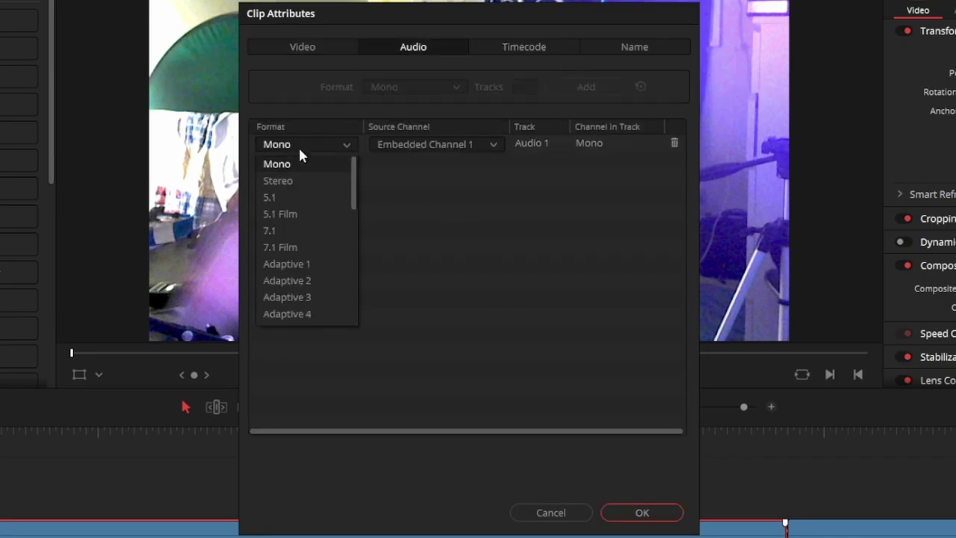
{"action": "left_click", "coordinate": [293, 181]}
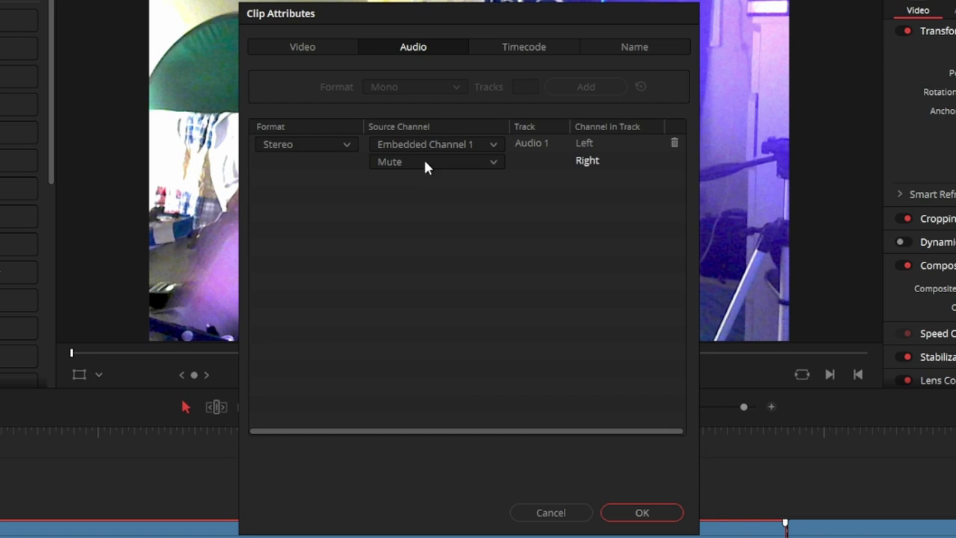
{"action": "left_click", "coordinate": [421, 161]}
{"action": "left_click", "coordinate": [426, 199]}
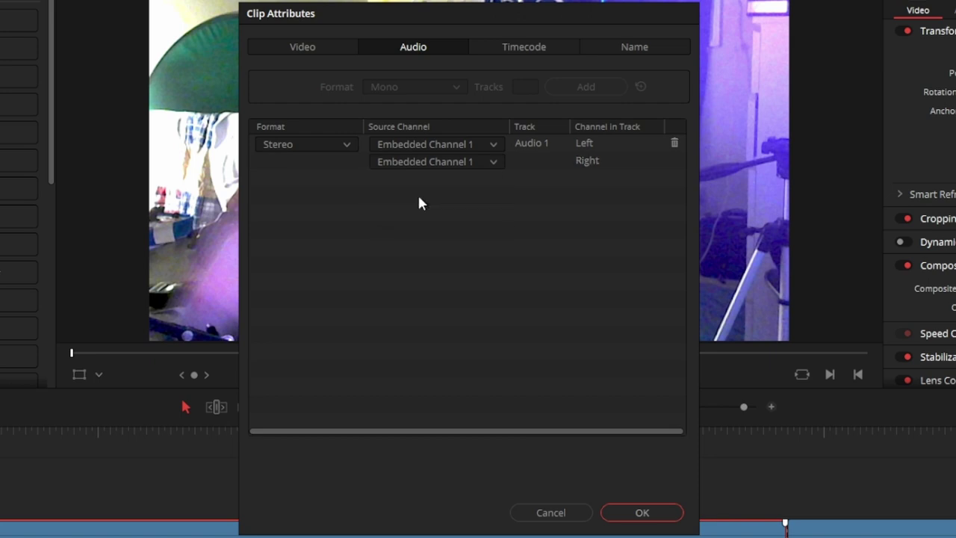